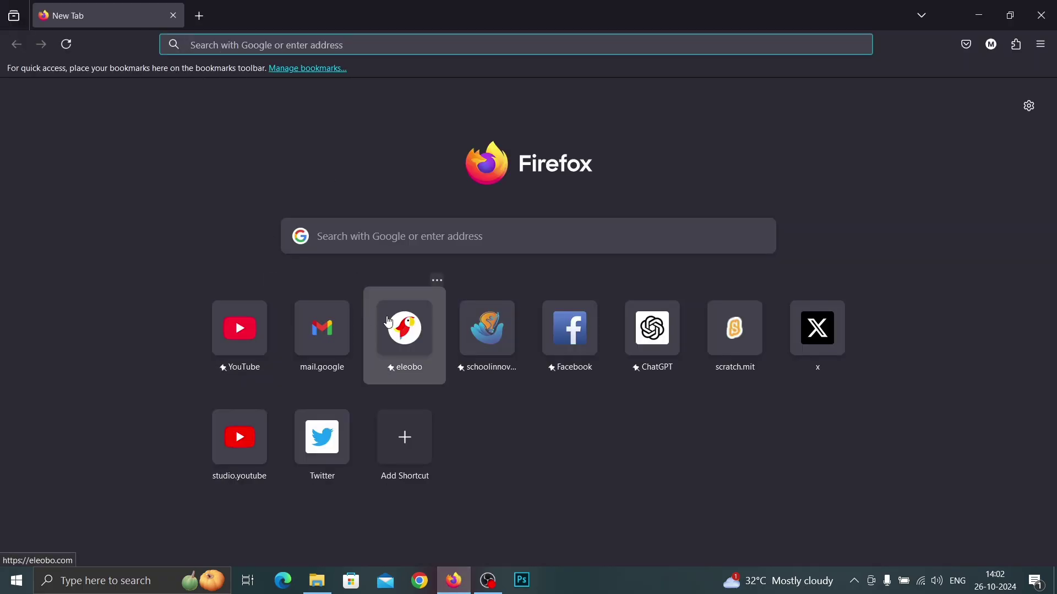
# Open the eleobo.com home page from its new-tab shortcut tile
pyautogui.click(395, 322)
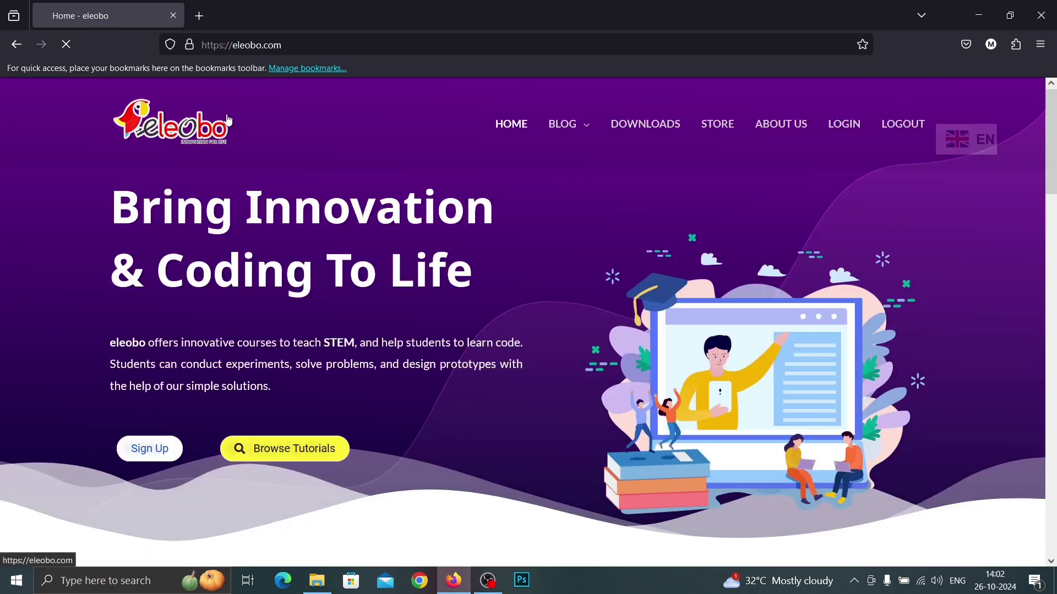
pyautogui.click(287, 47)
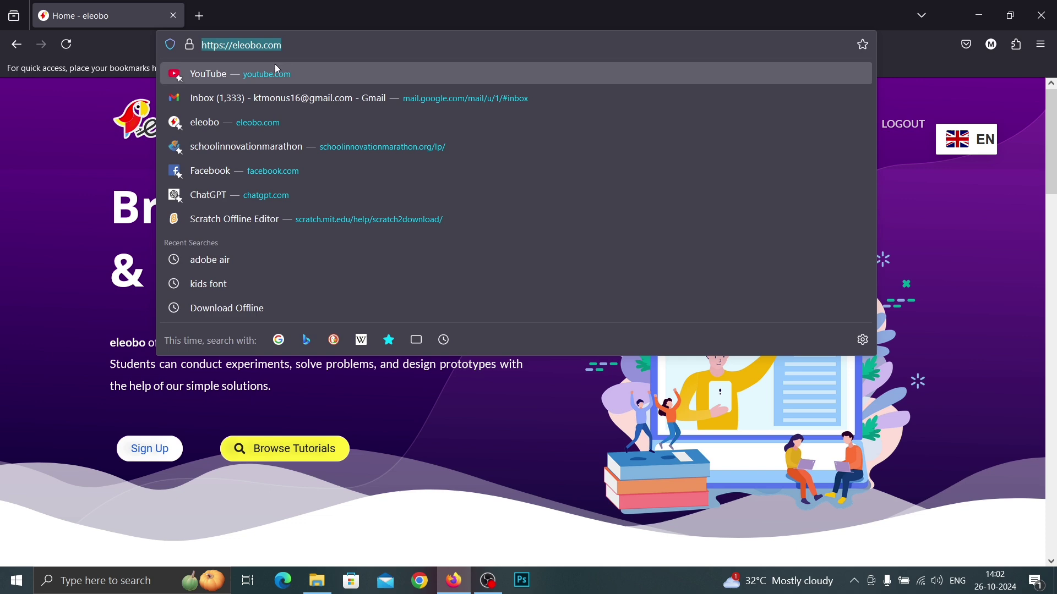
pyautogui.click(108, 150)
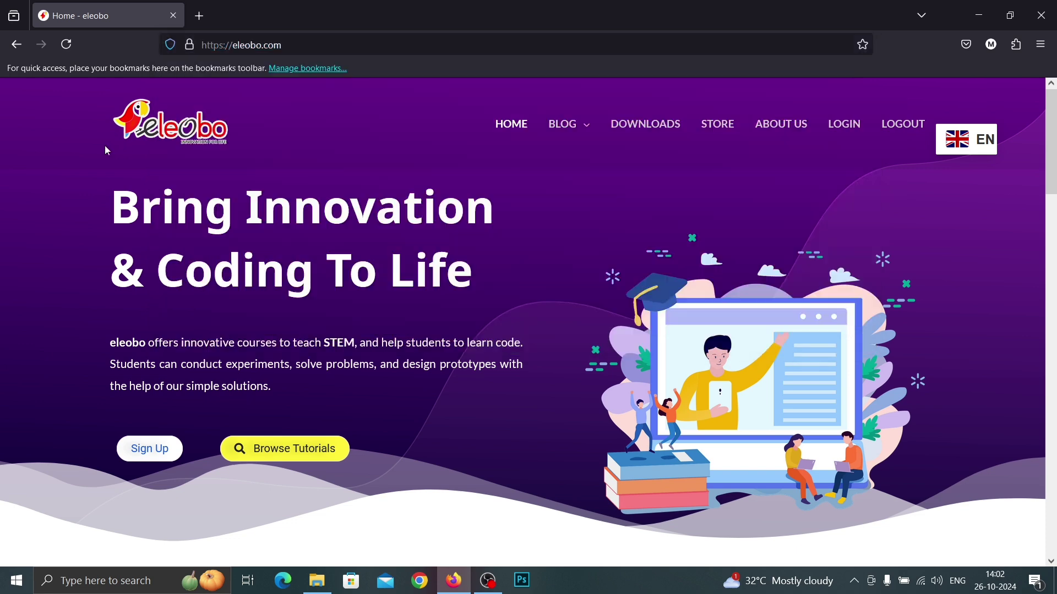
# Go to the eleobo blog page and look through its posts
pyautogui.click(561, 128)
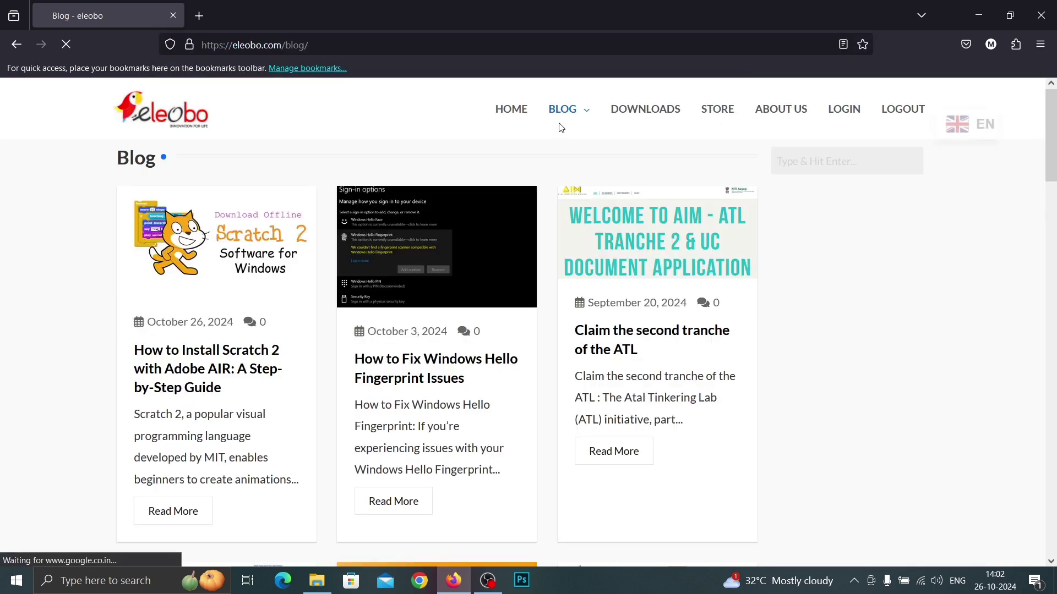
pyautogui.scroll(-2, 182, 350)
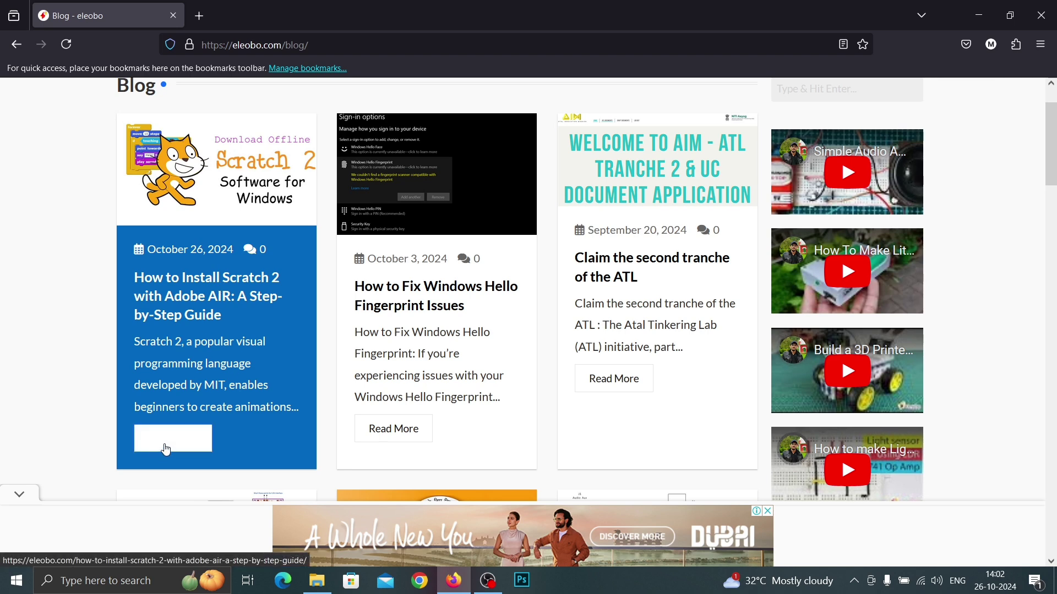
pyautogui.scroll(2, 177, 435)
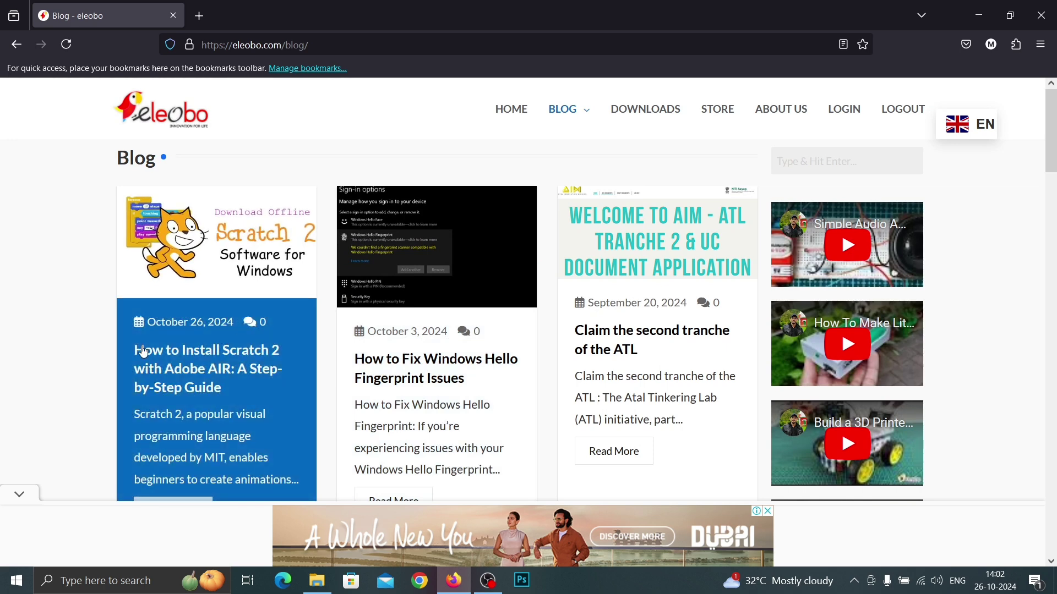
# Search the blog for the copied title 'How to Install Scratch 2 with Adobe AIR: A Step-by-Step Guide'
pyautogui.click(832, 160)
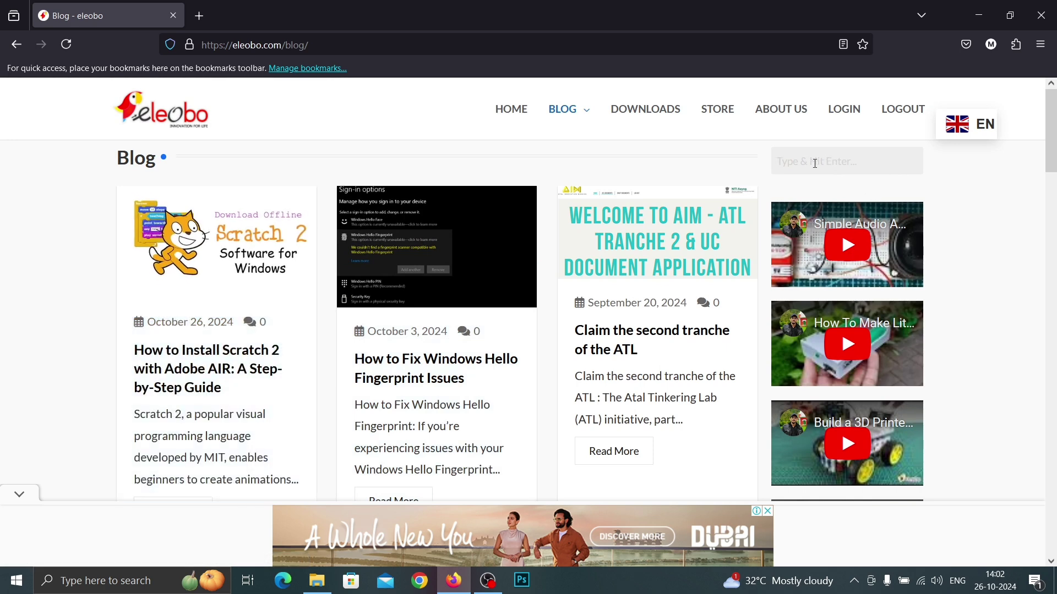
pyautogui.moveTo(140, 350); pyautogui.dragTo(244, 382)
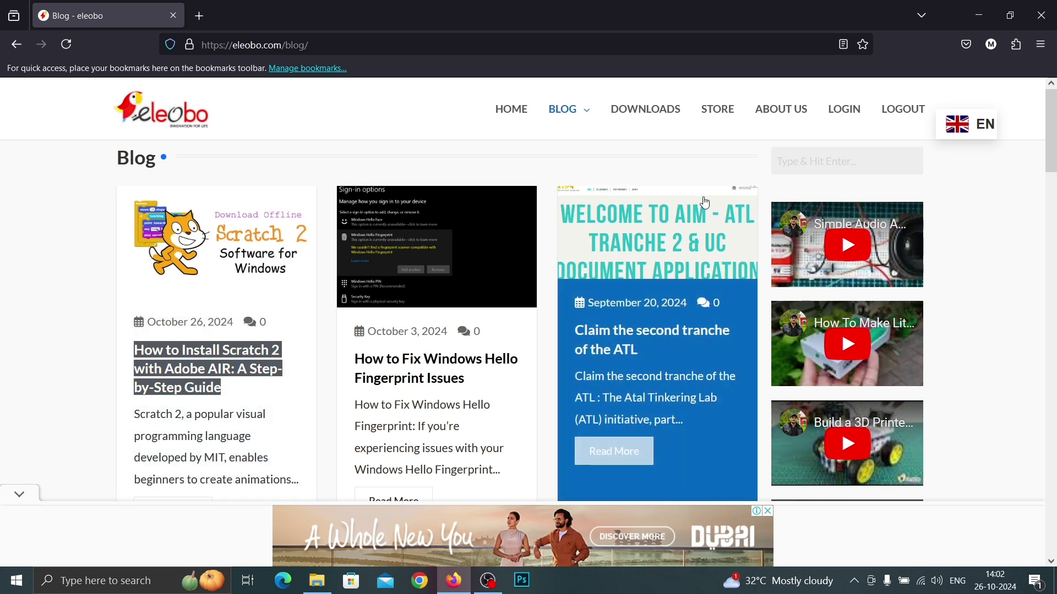
pyautogui.click(795, 160)
pyautogui.write('How to Install Scratch 2 with Adobe AIR: A Step-by-Step Guide')
pyautogui.press('Return')
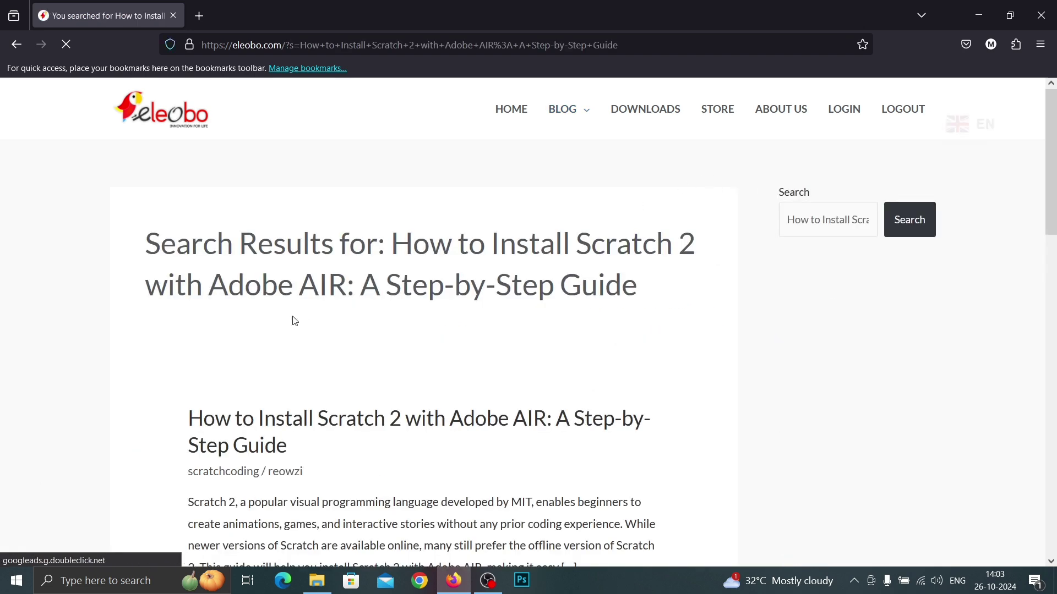
pyautogui.scroll(-3, 292, 321)
pyautogui.scroll(-1, 294, 321)
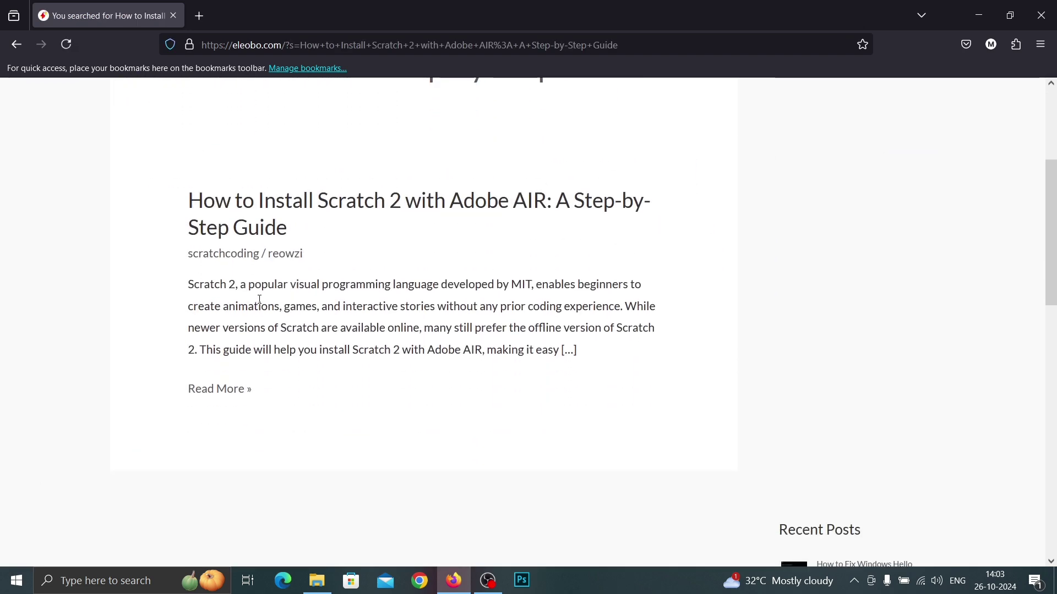
# Open the full Scratch 2 guide and follow its Step 1 Download Adobe AIR link
pyautogui.click(225, 390)
pyautogui.scroll(-15, 236, 385)
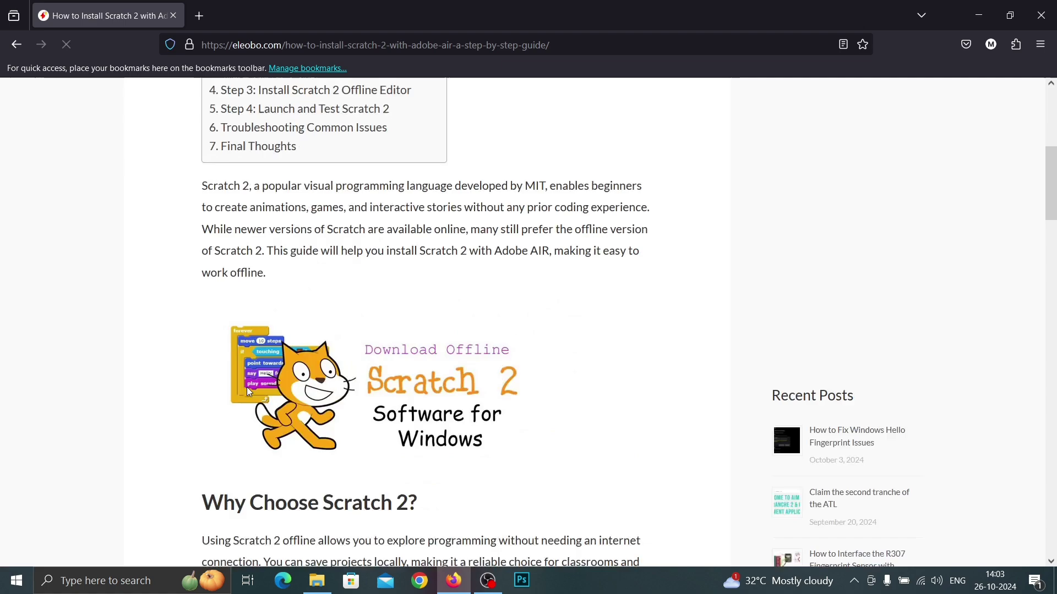
pyautogui.scroll(-3, 299, 363)
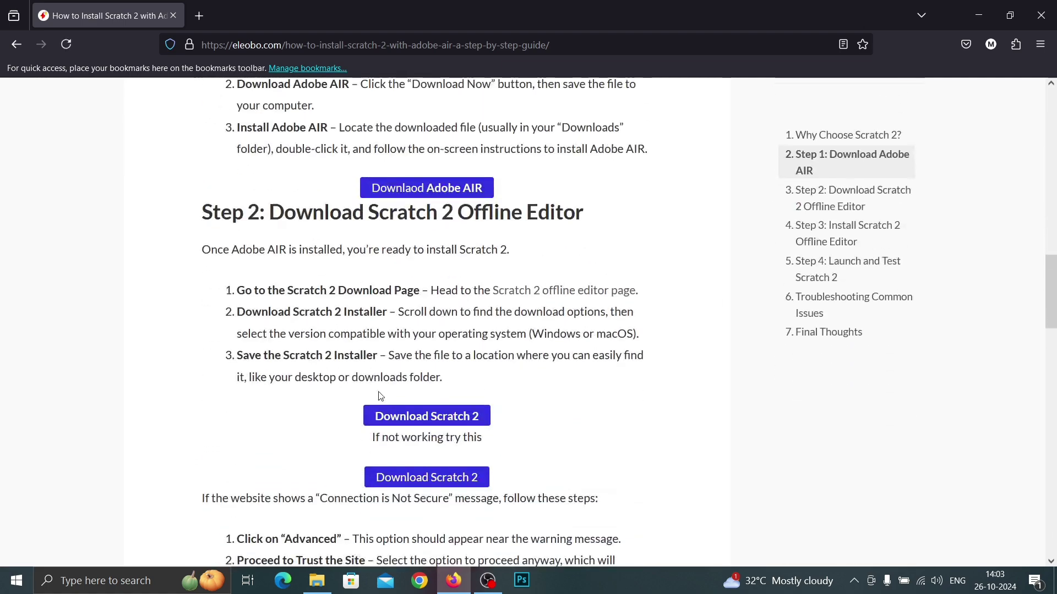
pyautogui.scroll(4, 393, 422)
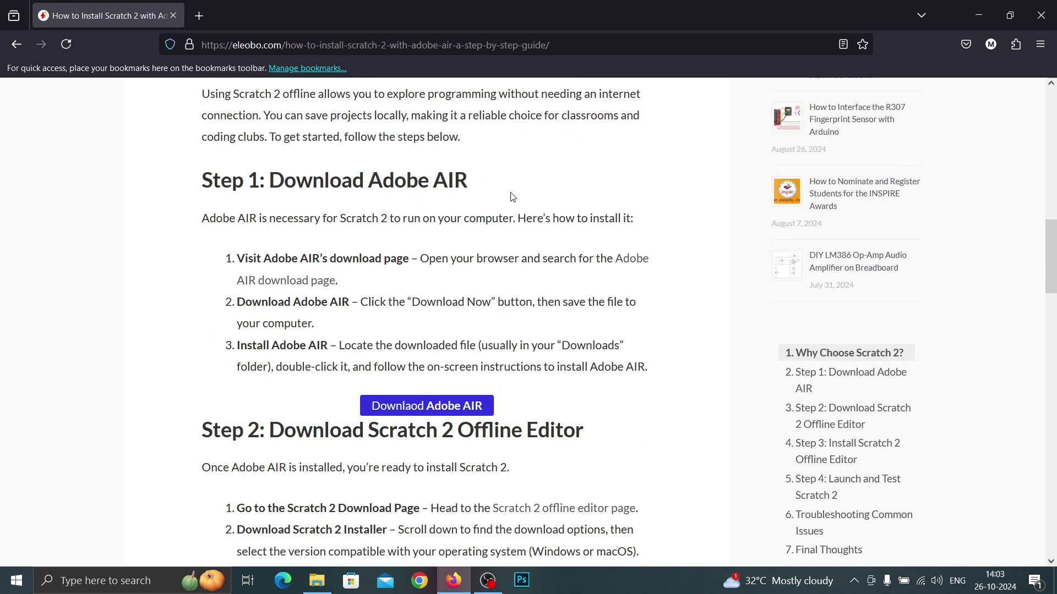
pyautogui.click(396, 412)
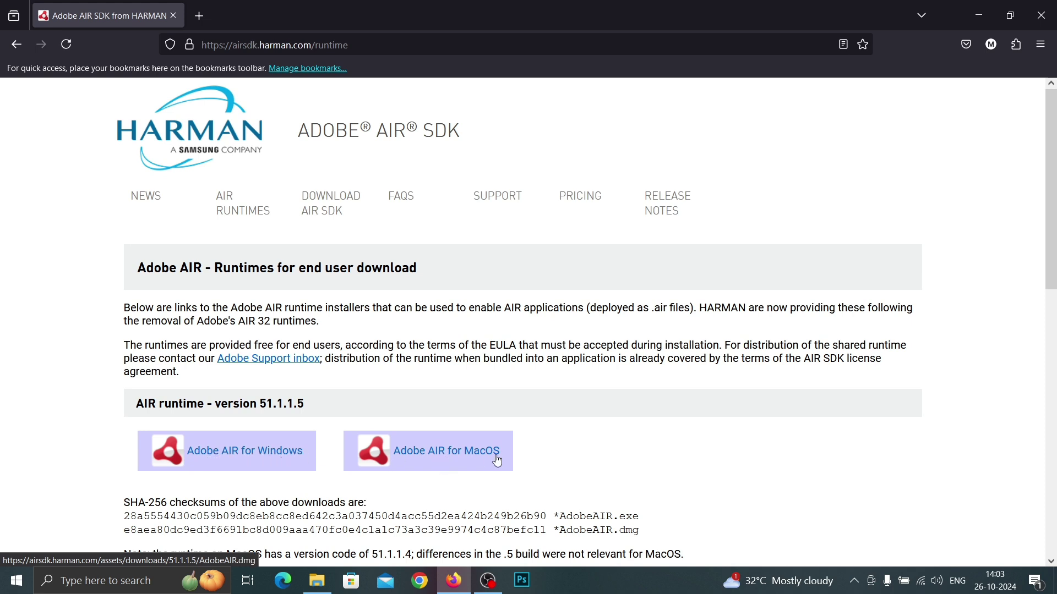
# Download Adobe AIR for Windows and run AdobeAIR.exe from the Downloads panel
pyautogui.click(259, 460)
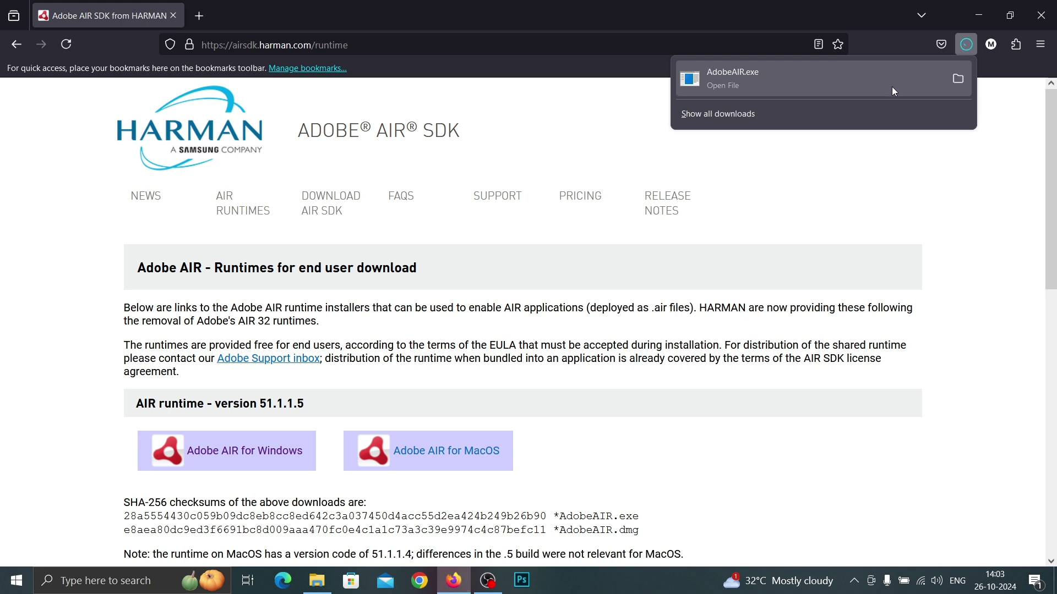
pyautogui.click(755, 79)
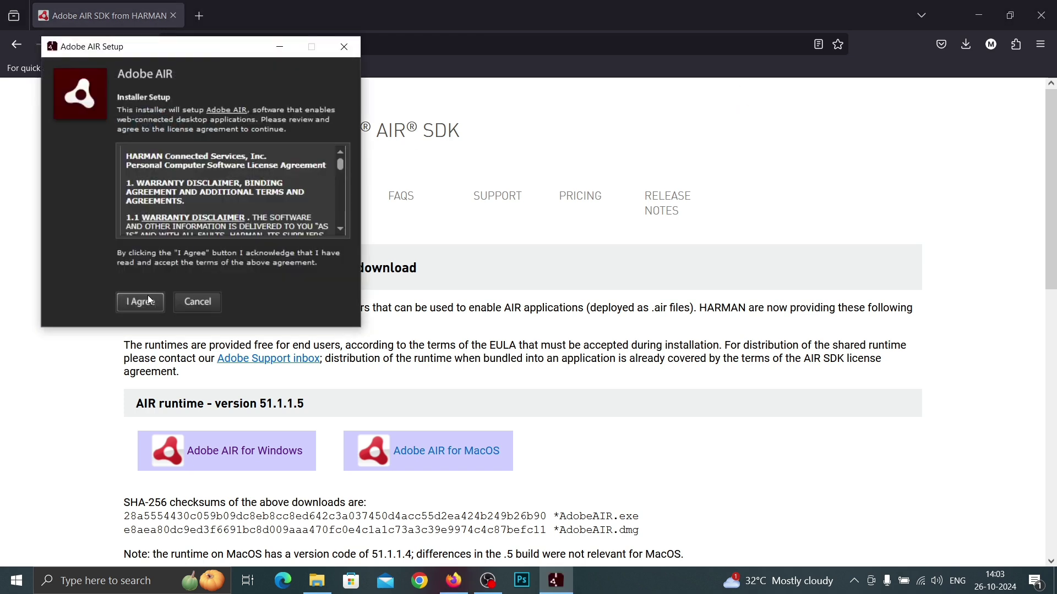
# Accept the Adobe AIR licence agreement and finish the installation
pyautogui.click(140, 302)
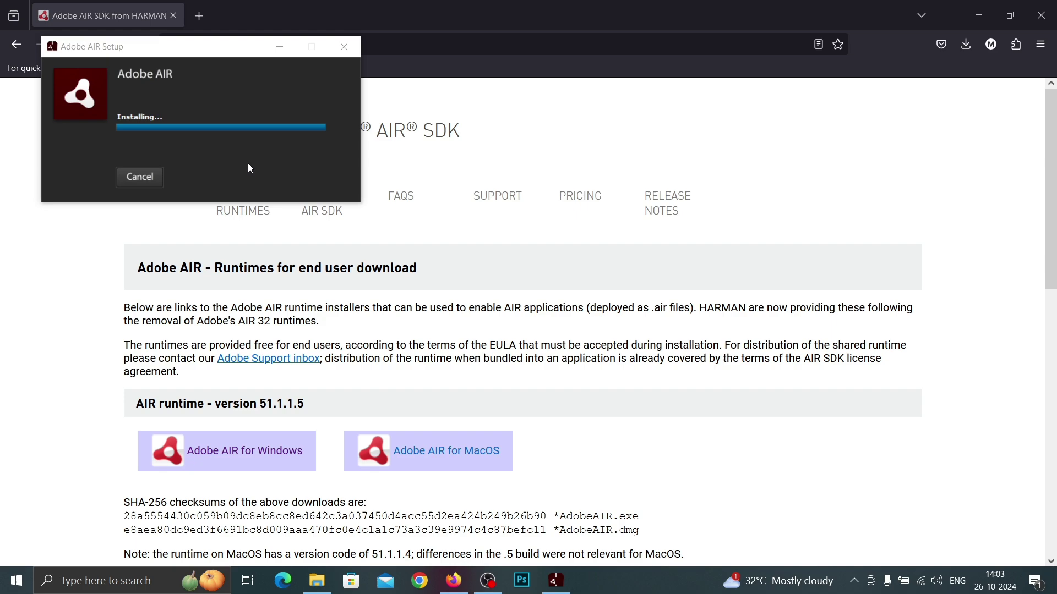
pyautogui.click(132, 178)
pyautogui.scroll(-8, 331, 271)
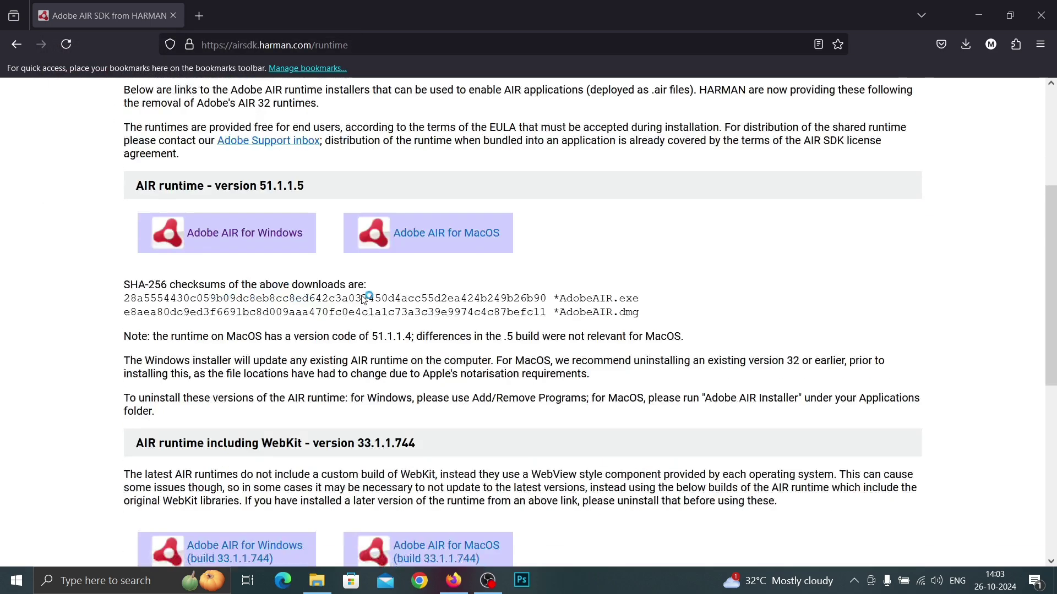
pyautogui.scroll(4, 292, 271)
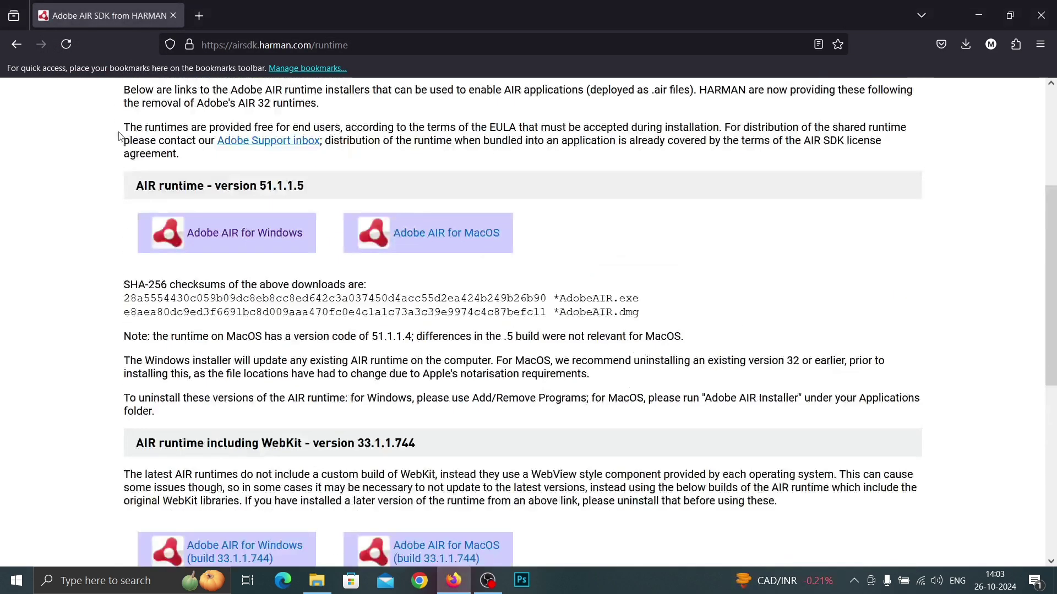
# Open the guide's Scratch 2 offline editor page, which notes downloads are unavailable
pyautogui.click(17, 48)
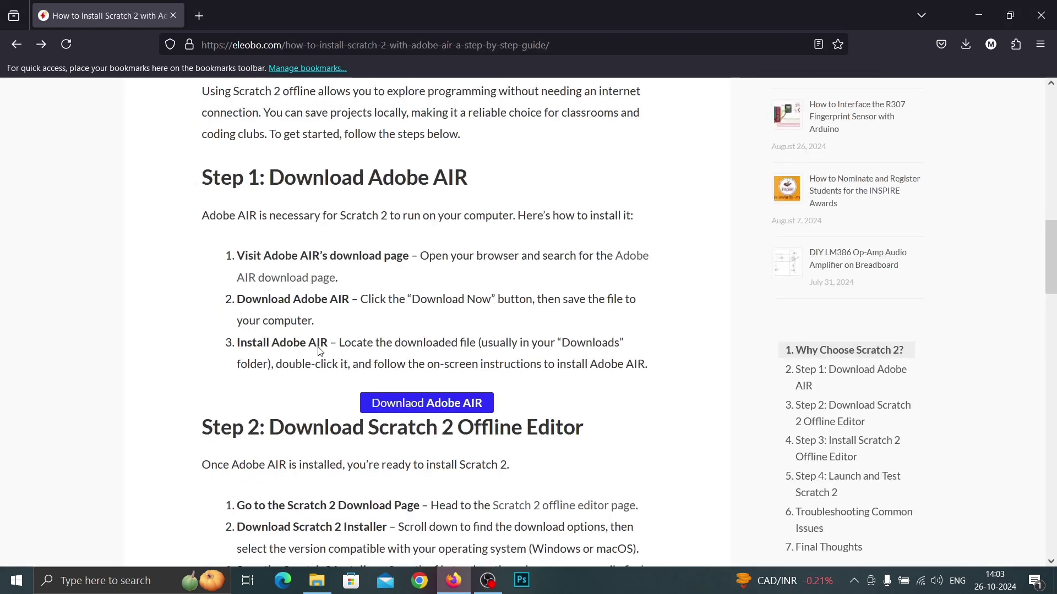
pyautogui.scroll(-4, 314, 347)
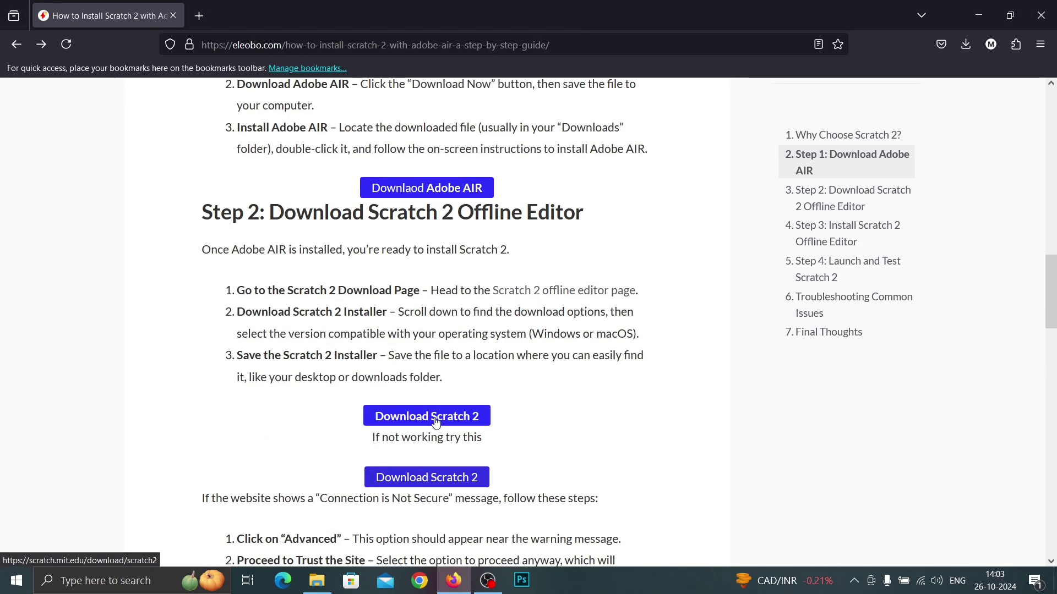
pyautogui.click(436, 422)
pyautogui.scroll(-4, 521, 377)
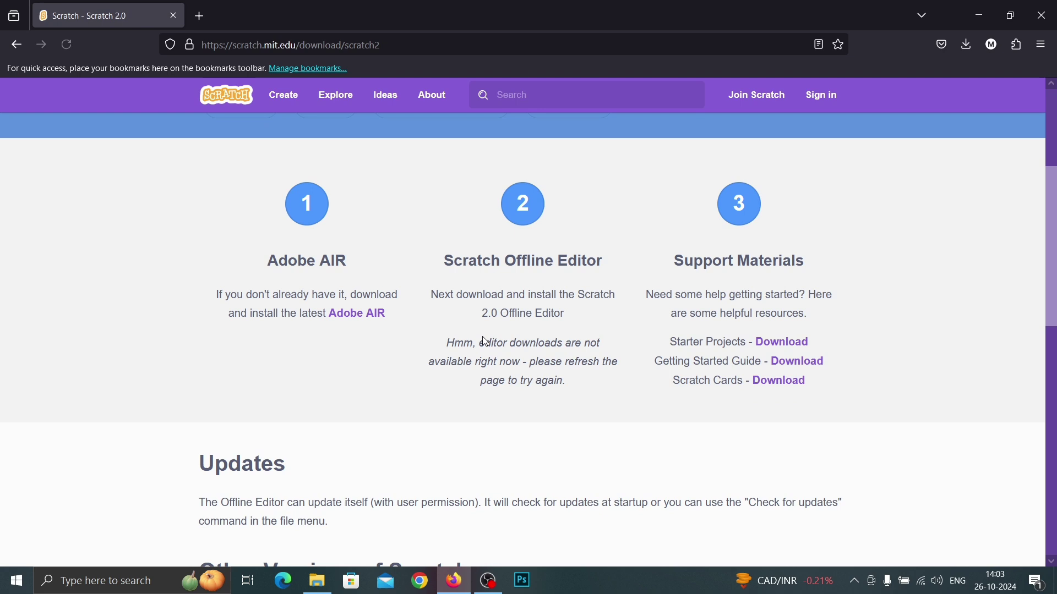
pyautogui.moveTo(447, 343); pyautogui.dragTo(595, 398)
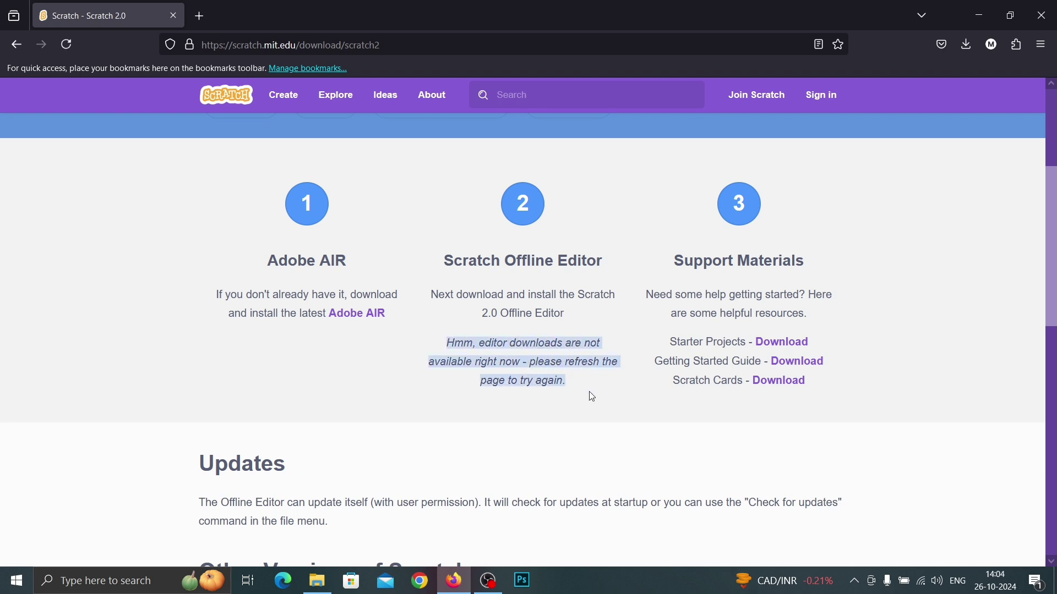
# Return to the guide and open the alternative Scratch 2 download page's Windows links
pyautogui.click(16, 45)
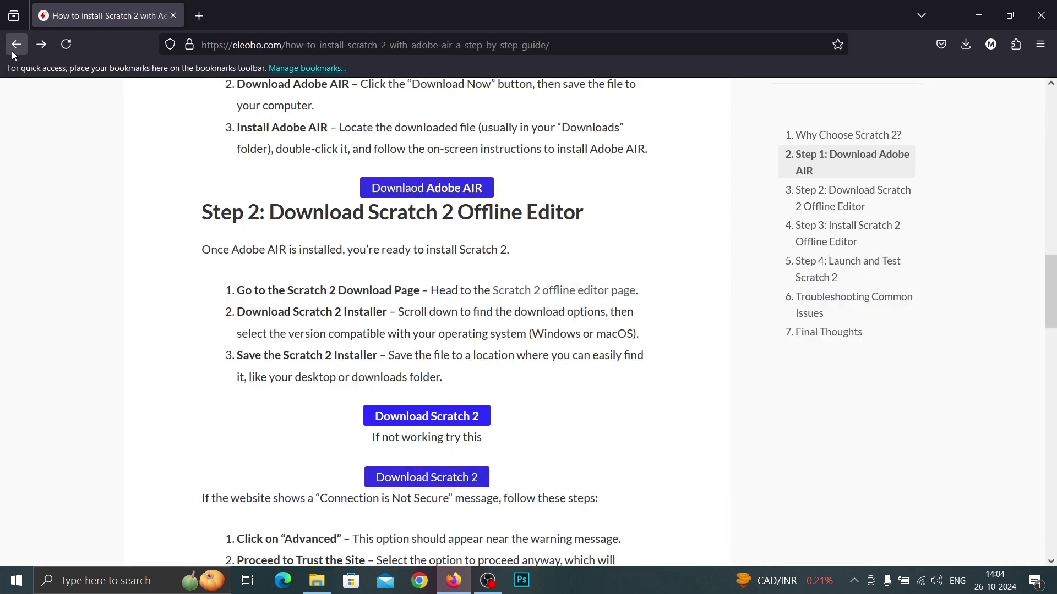
pyautogui.click(437, 486)
pyautogui.scroll(-3, 436, 437)
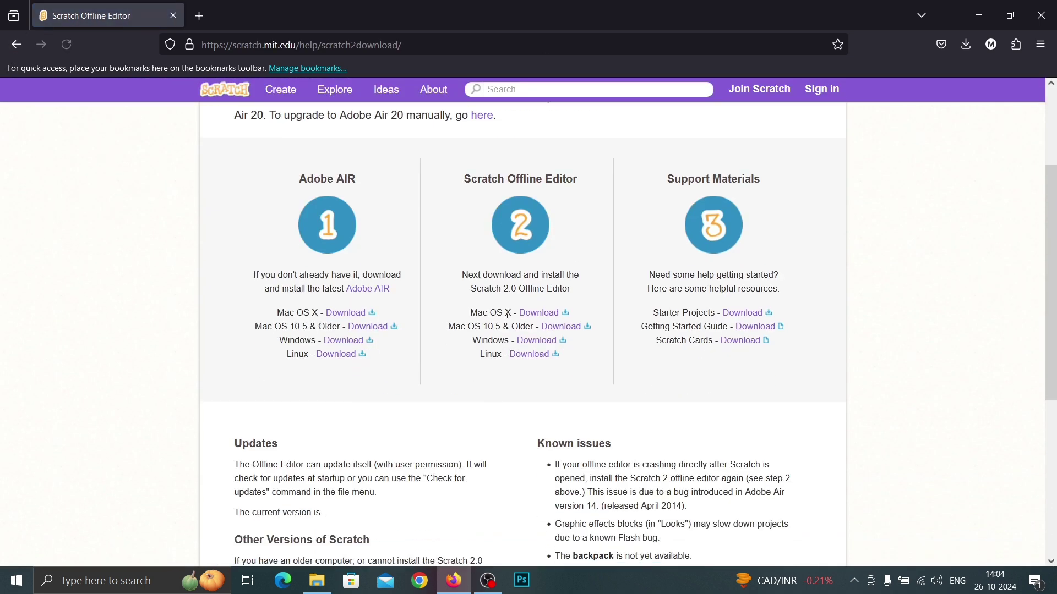
# Try the Windows Scratch 2.0 download past the expired-certificate warning, then go back from the 404
pyautogui.click(531, 342)
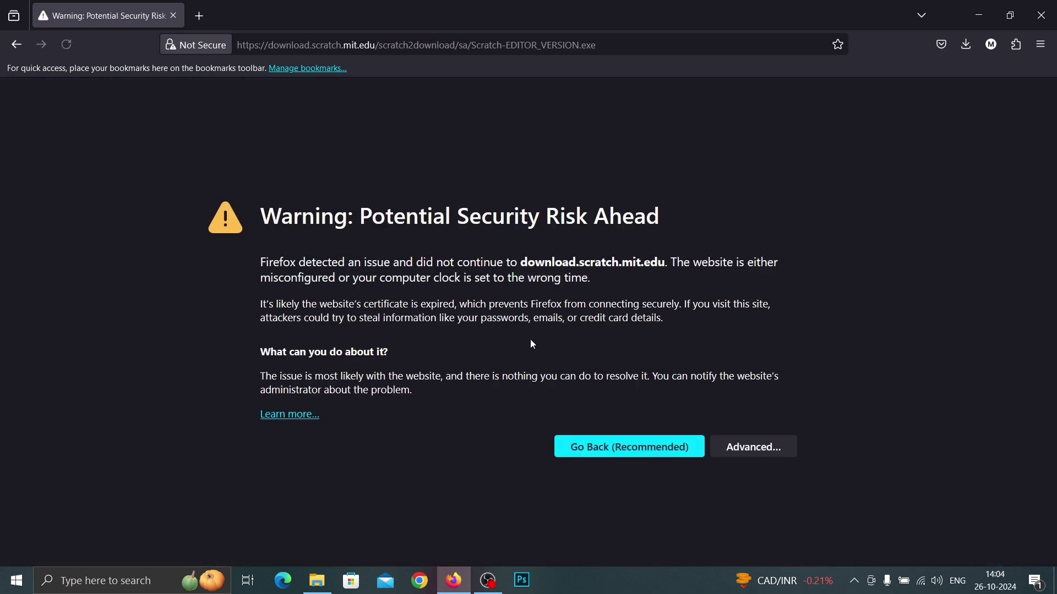
pyautogui.click(732, 449)
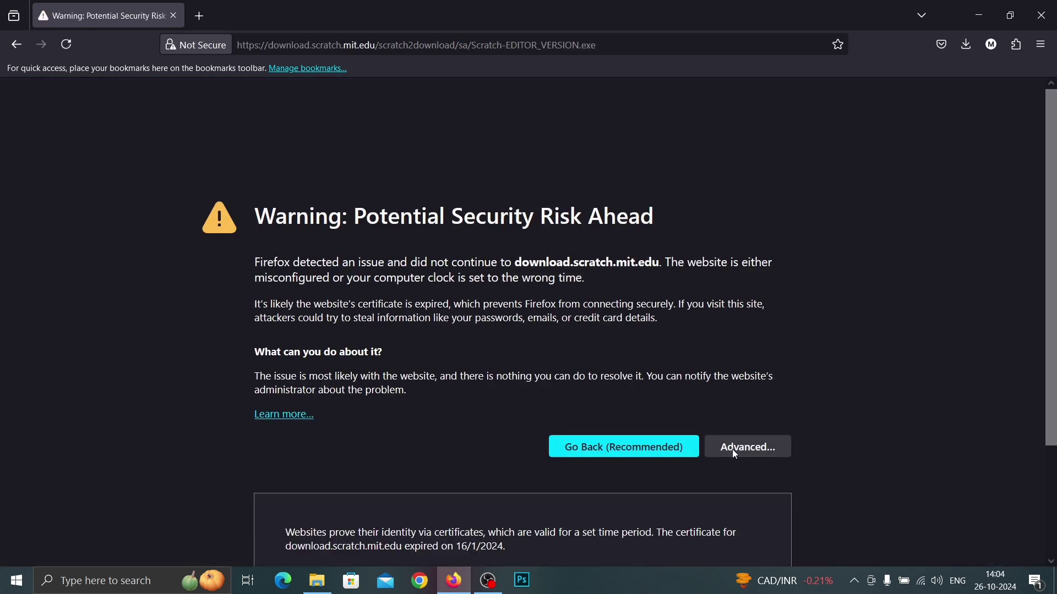
pyautogui.scroll(-3, 503, 421)
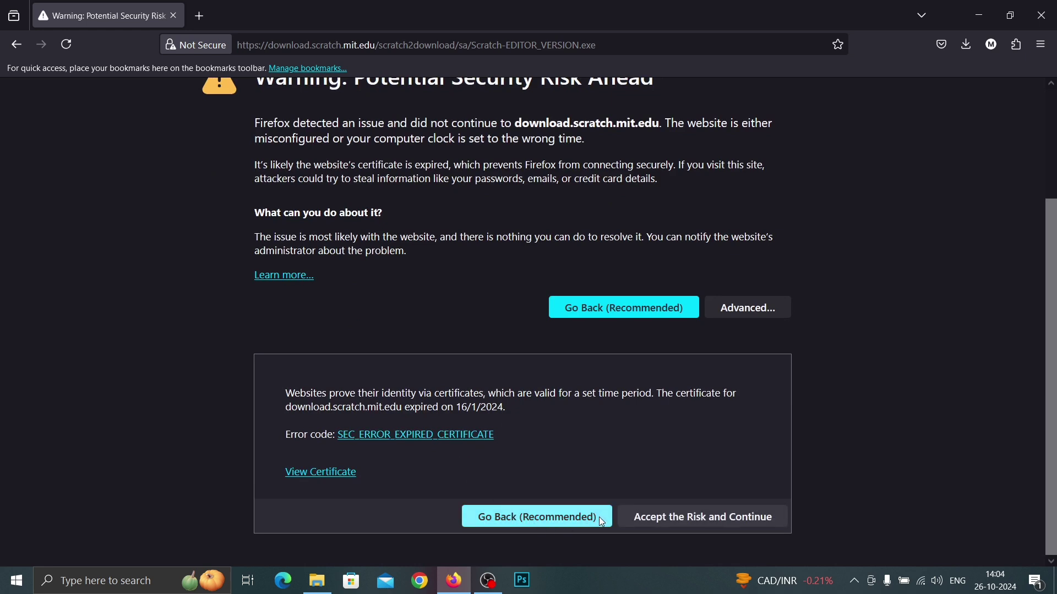
pyautogui.click(705, 519)
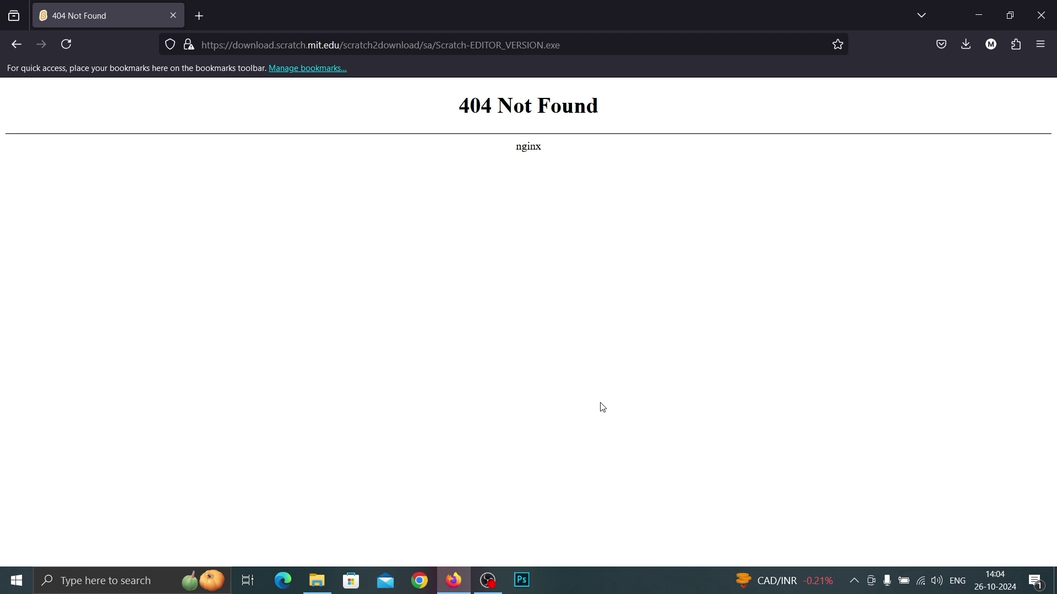
pyautogui.click(5, 45)
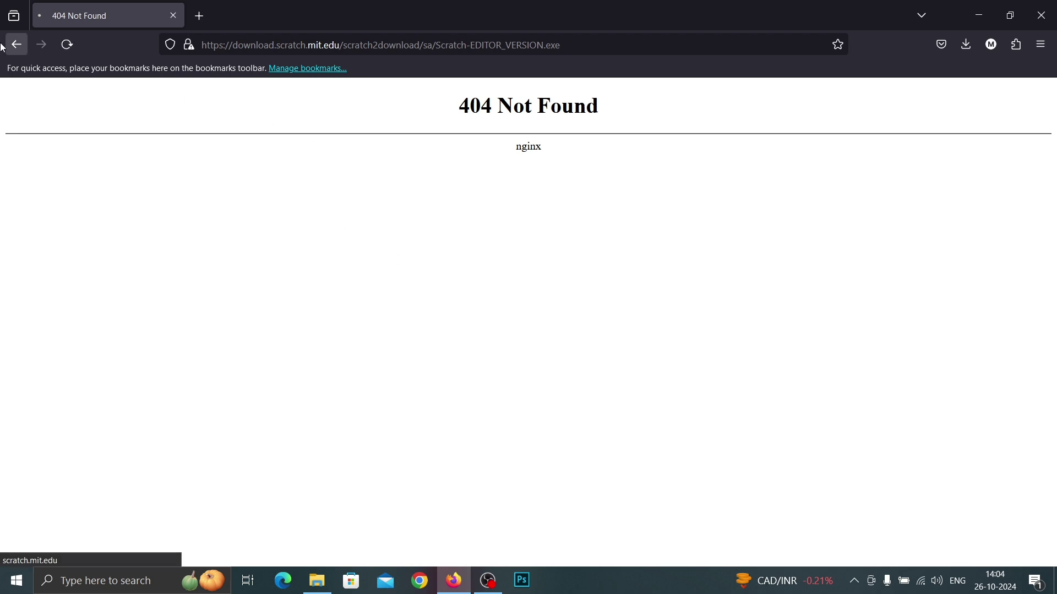
# Download Scratch-461.exe from the official Scratch 2.0 page's Windows link and run it
pyautogui.click(4, 46)
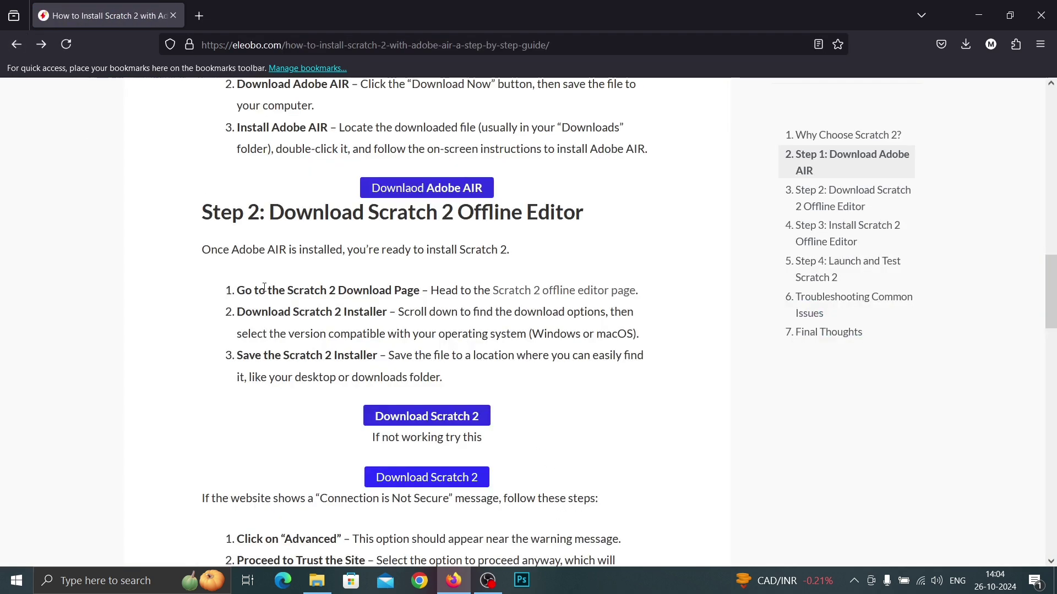
pyautogui.click(430, 423)
pyautogui.scroll(-4, 467, 404)
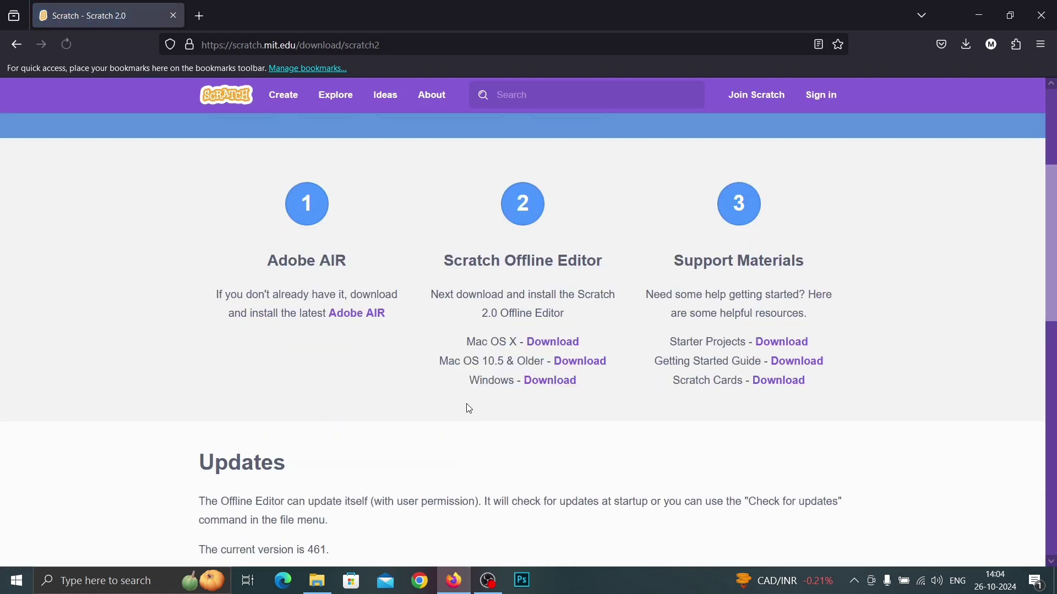
pyautogui.click(536, 388)
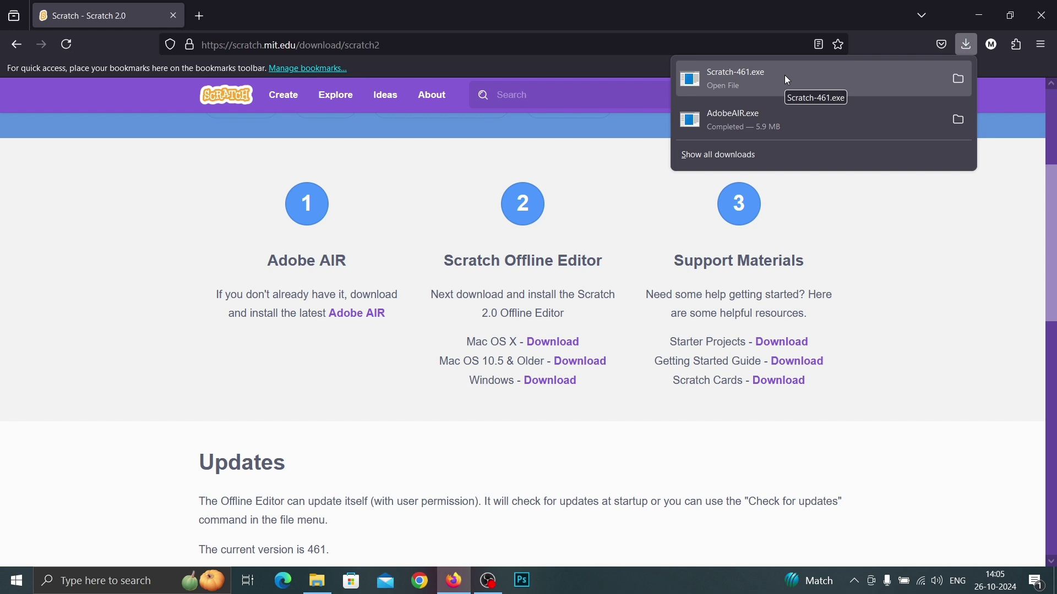
pyautogui.click(768, 86)
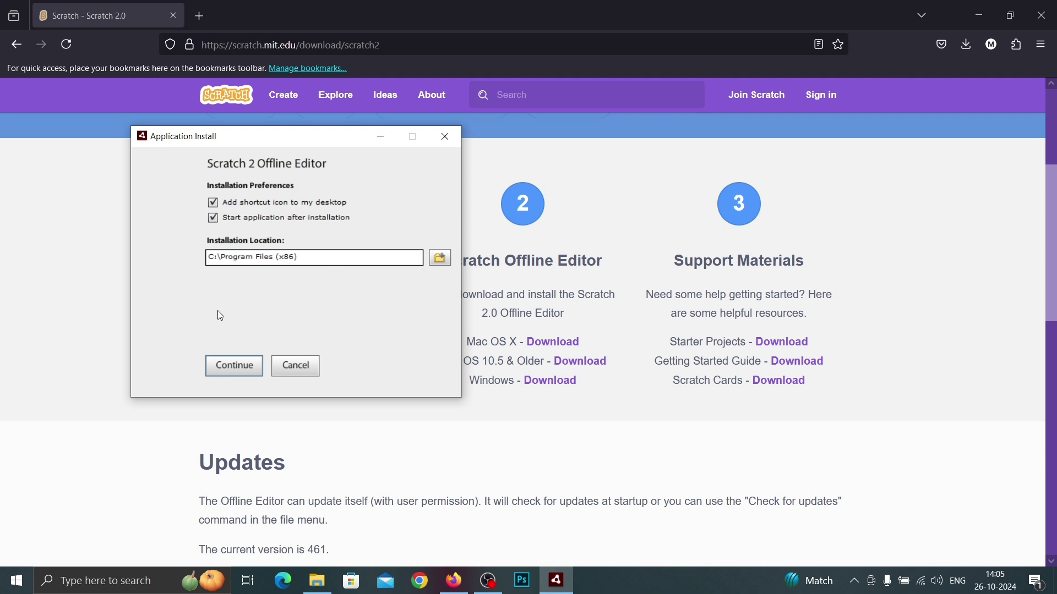
# Install to C:\Program Files (x86) with both preferences kept checked
pyautogui.click(227, 371)
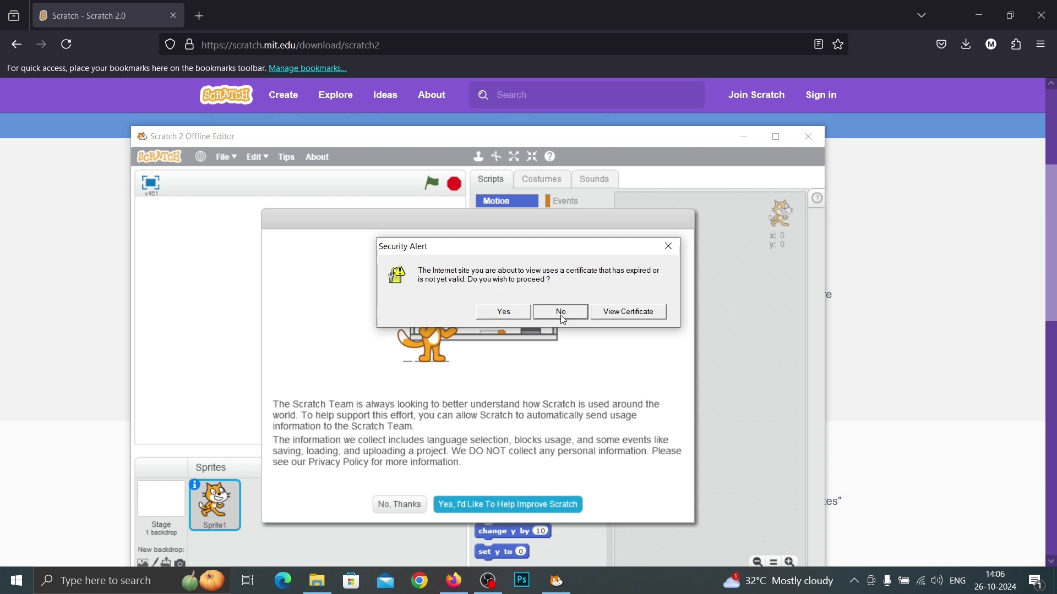
# Dismiss the expired-certificate alert and decline sending usage data to the Scratch Team
pyautogui.click(661, 250)
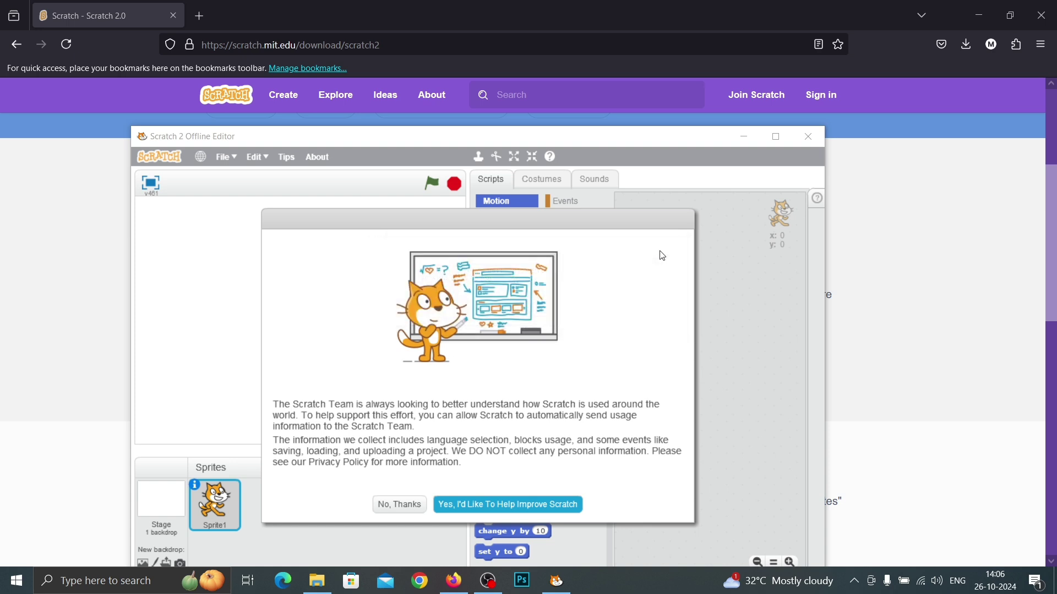
pyautogui.click(400, 506)
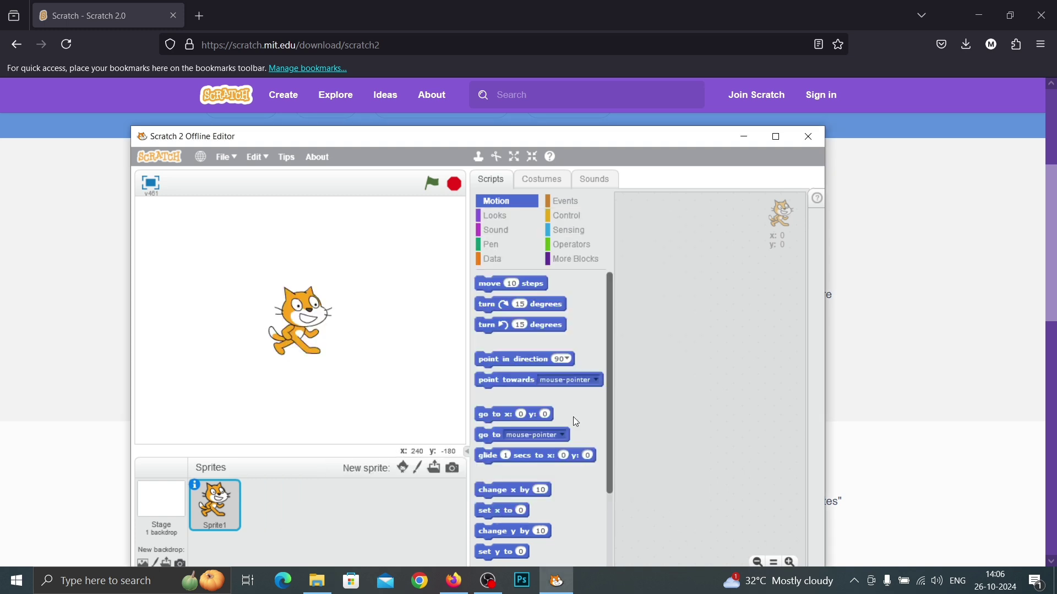
# Maximize the editor window and place a 'when flag clicked' block in the script area
pyautogui.click(776, 136)
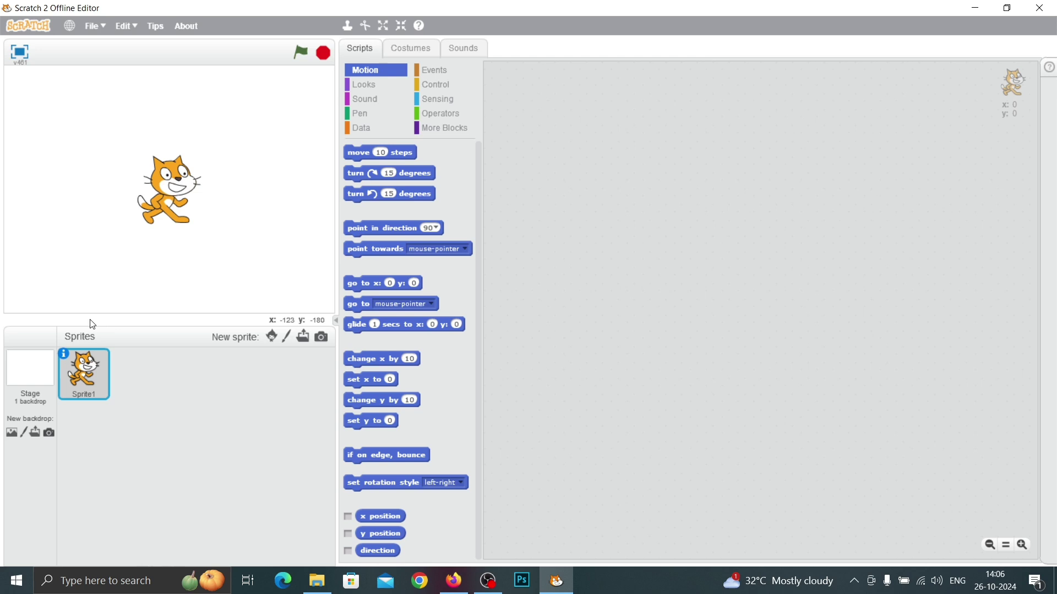
pyautogui.click(426, 82)
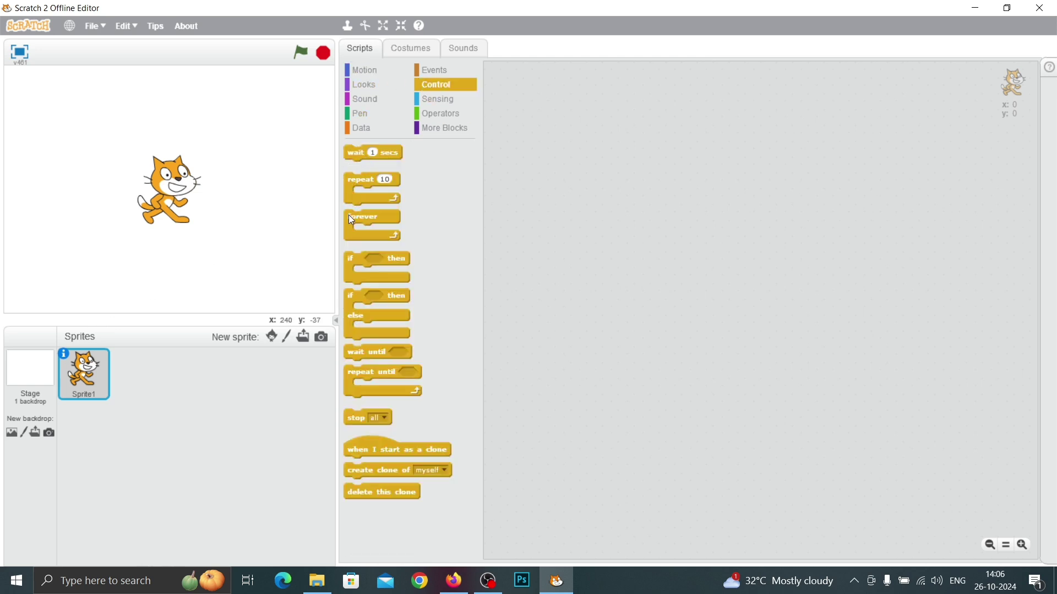
pyautogui.click(433, 71)
pyautogui.moveTo(355, 158); pyautogui.dragTo(592, 116)
# Attach a forever loop holding 'move 10 steps' and 'if on edge, bounce' under the flag block
pyautogui.click(440, 85)
pyautogui.moveTo(358, 212); pyautogui.dragTo(583, 142)
pyautogui.click(366, 71)
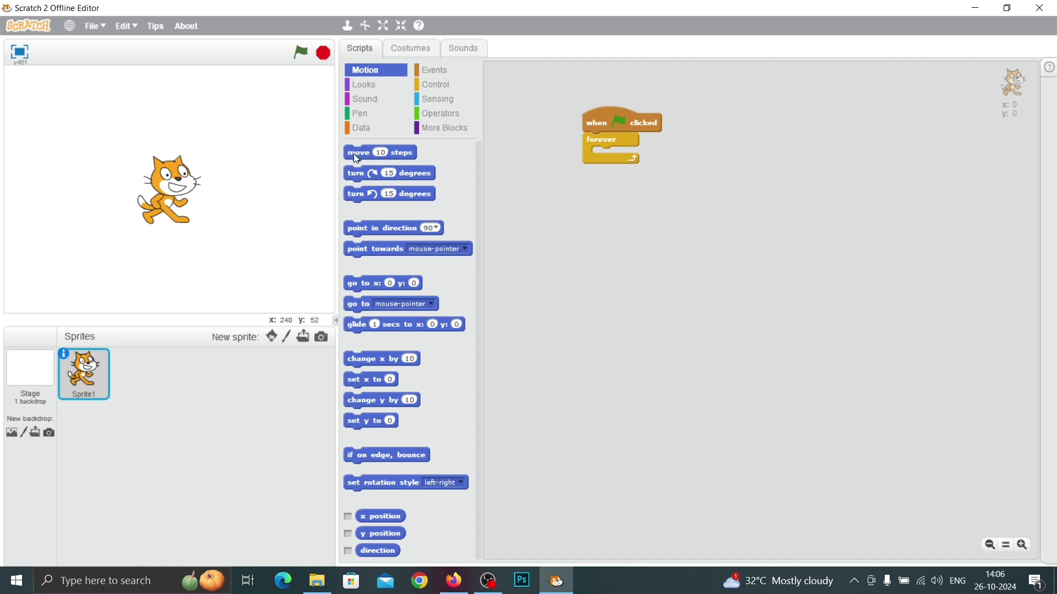
pyautogui.moveTo(356, 156); pyautogui.dragTo(603, 162)
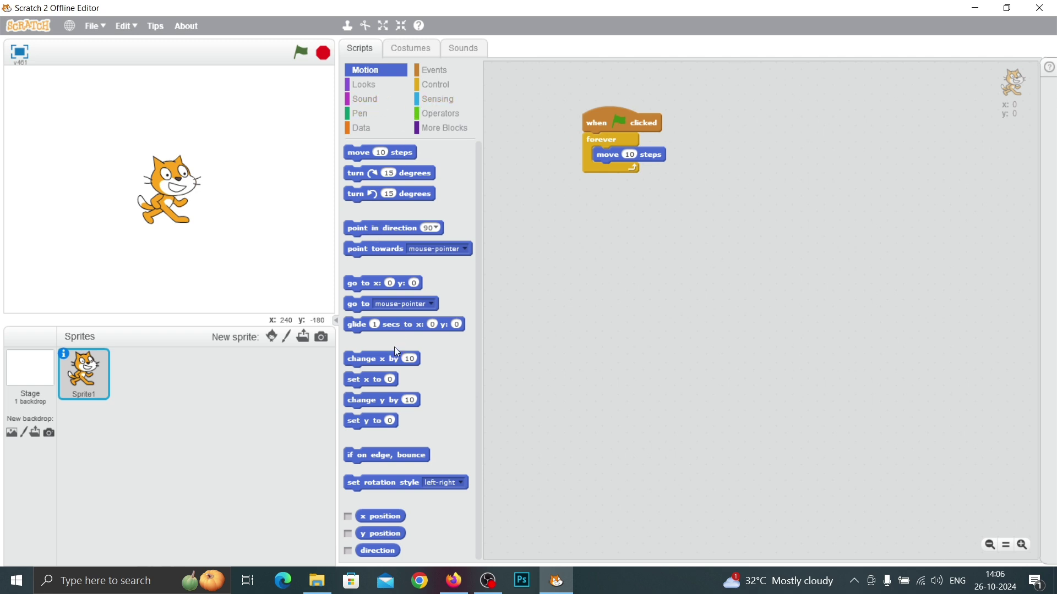
pyautogui.moveTo(383, 462); pyautogui.dragTo(630, 172)
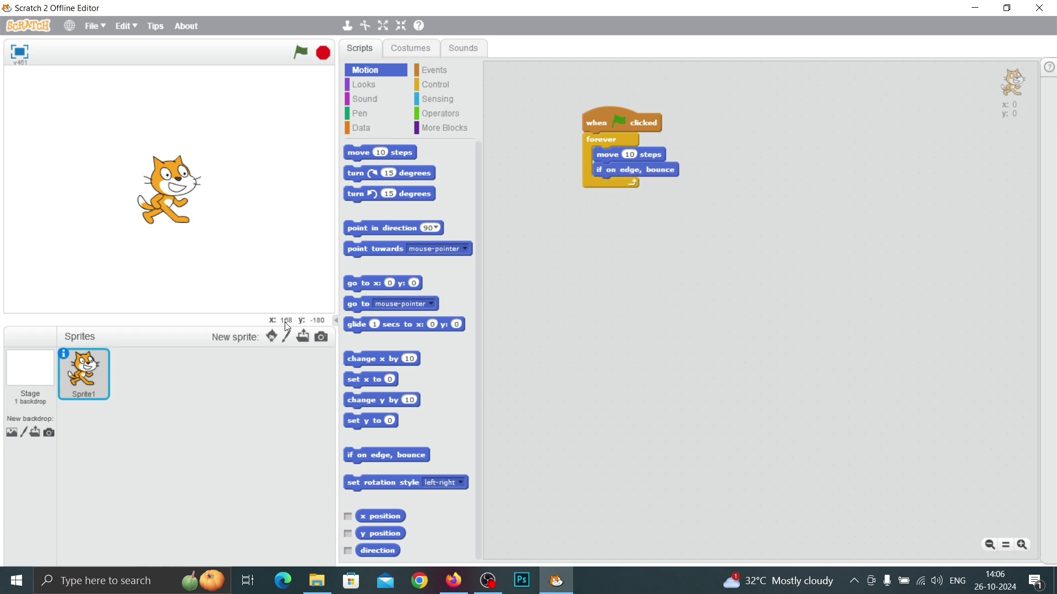
# Set Sprite1's rotation style to left-right in its info panel and run the script with the green flag
pyautogui.rightClick(92, 378)
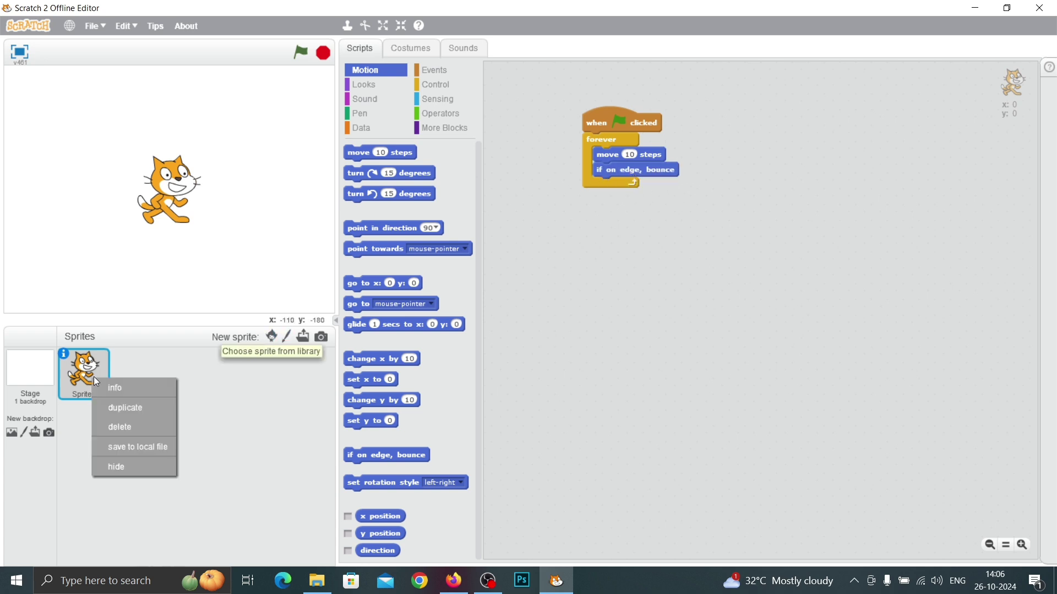
pyautogui.click(108, 385)
pyautogui.click(246, 395)
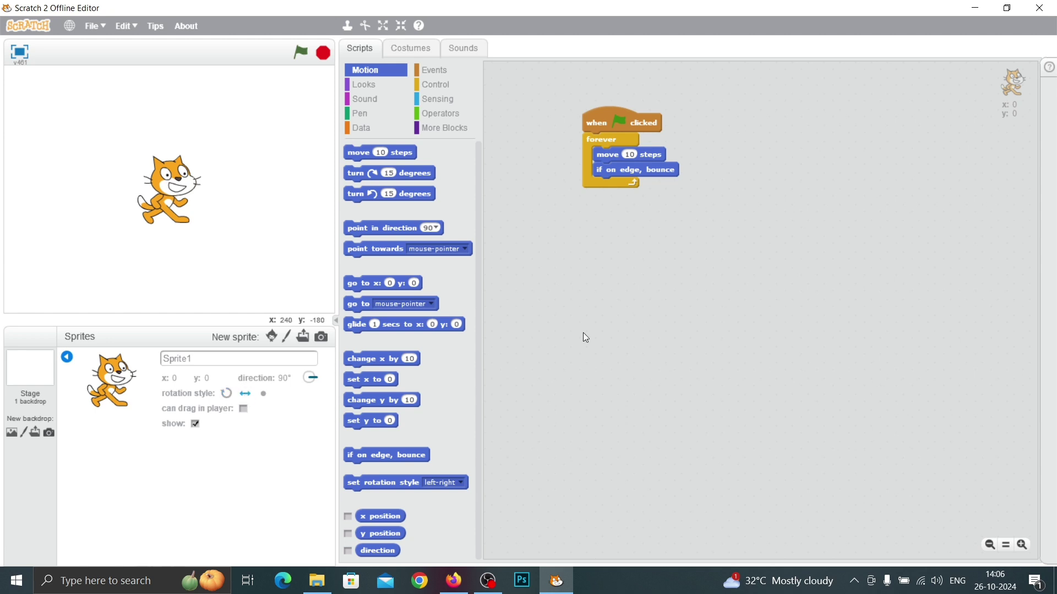
pyautogui.click(303, 54)
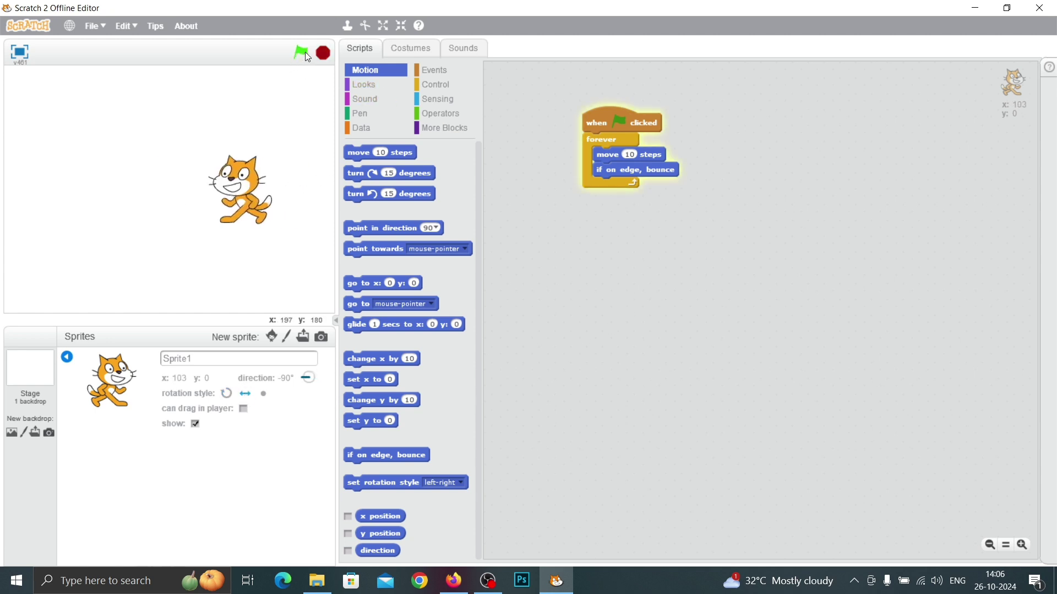